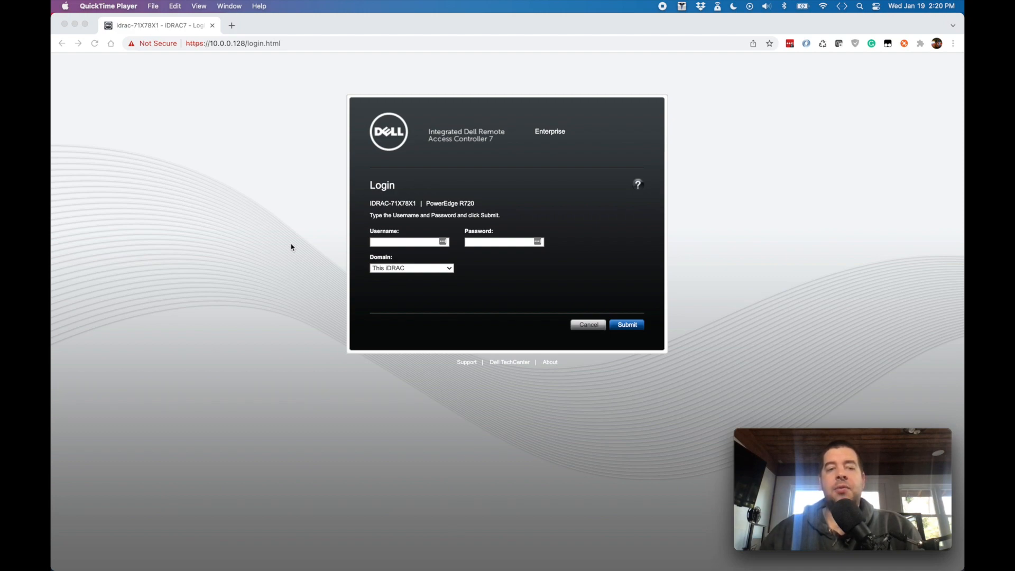
Log in to the iDRAC as root with the account password, and decline saving the credentials in LastPass.
click(376, 242)
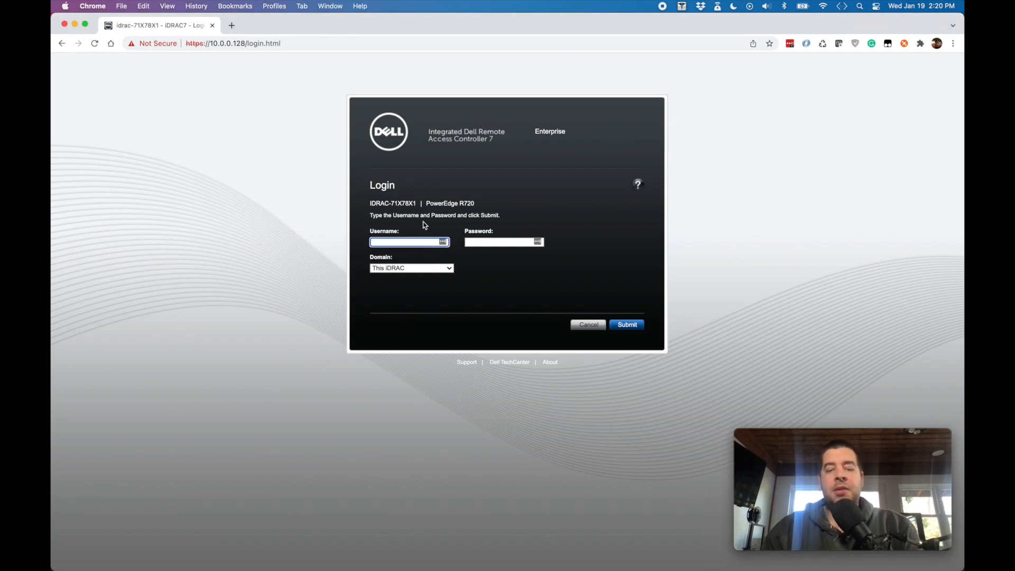
text(root)
key(Tab)
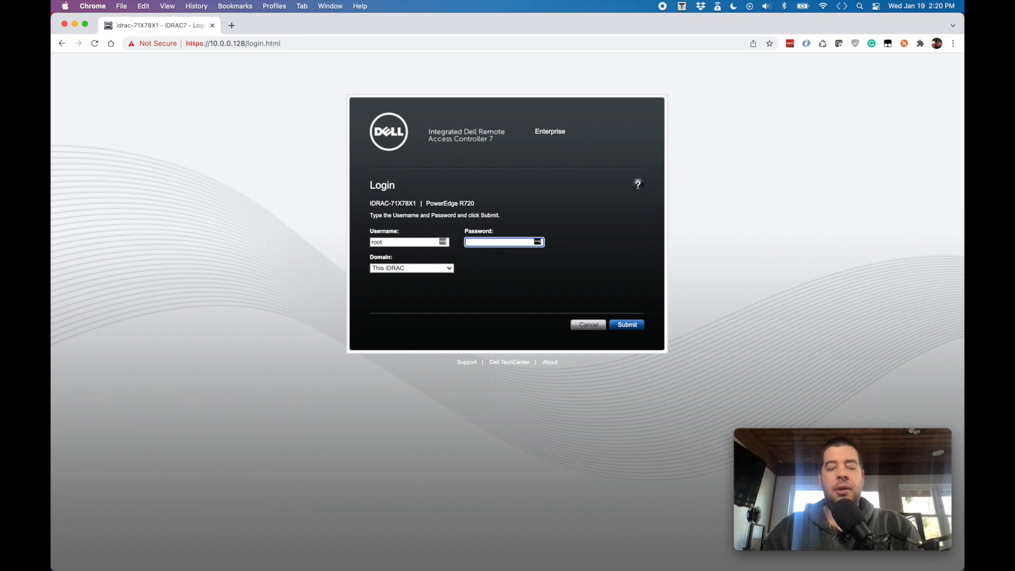
text(••••••••••••)
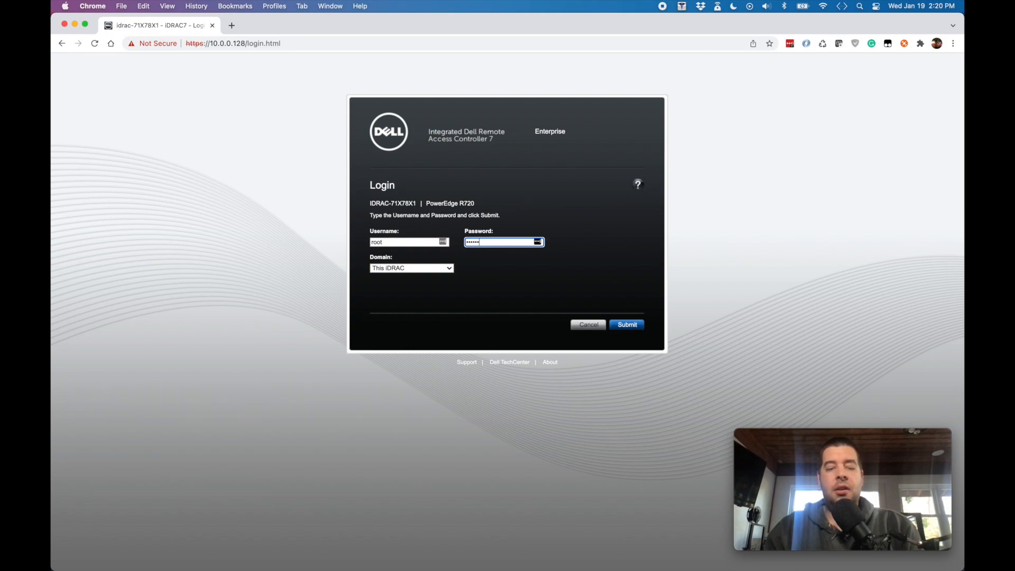
key(Return)
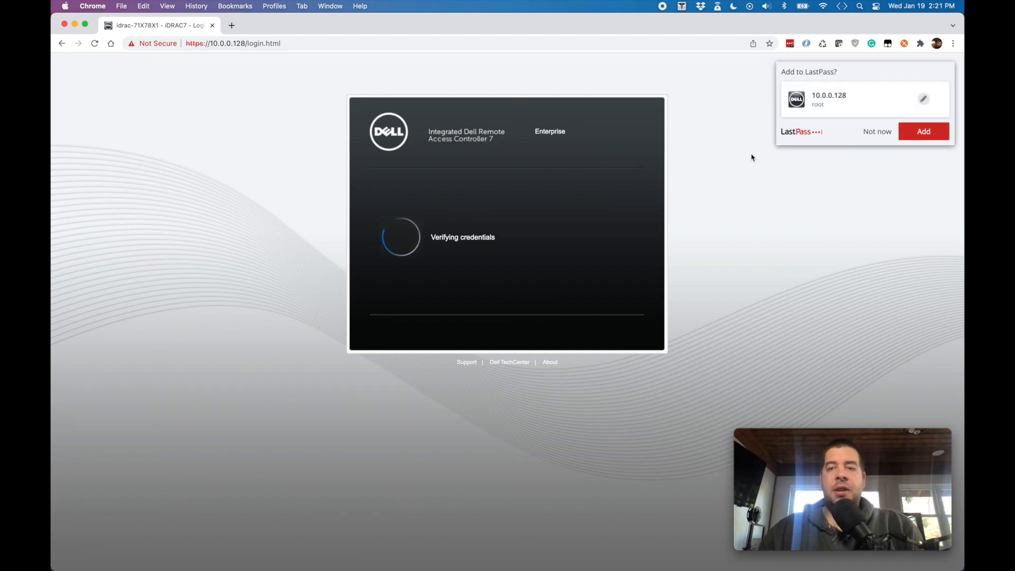
click(877, 132)
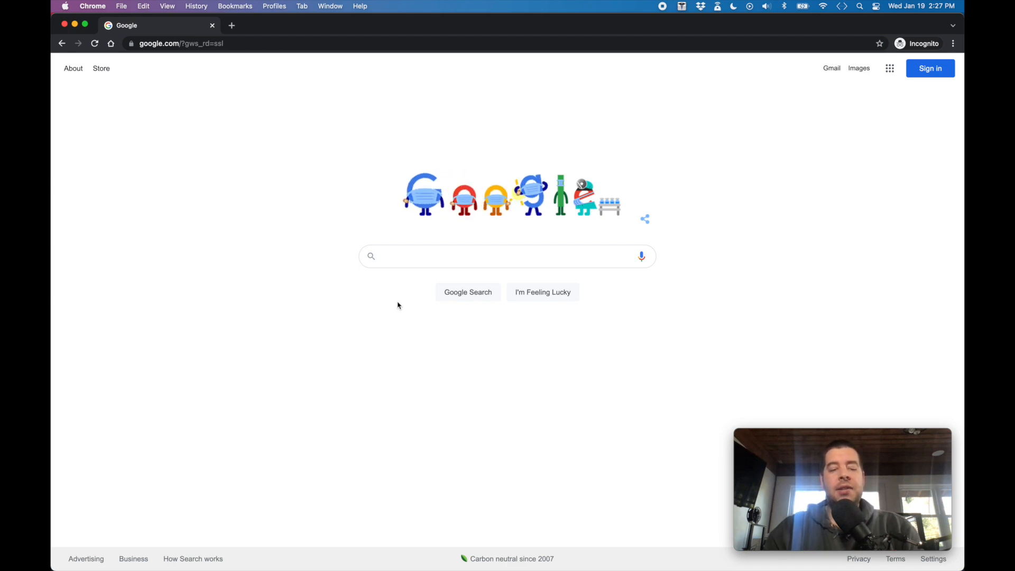
Search Google for "vmware esxi free".
text(vmwatre)
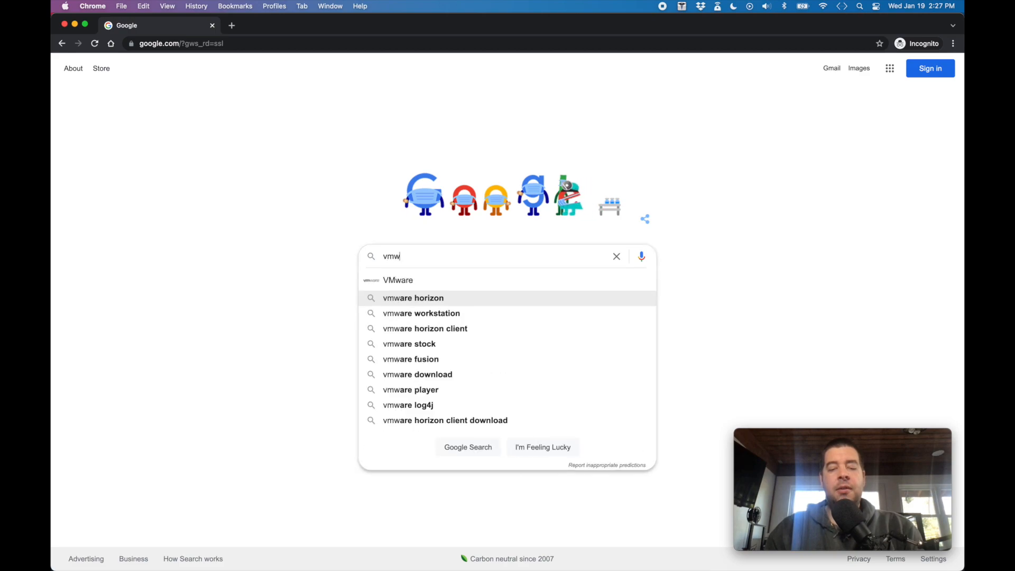
key(BackSpace)
key(BackSpace)
key(BackSpace)
text(re)
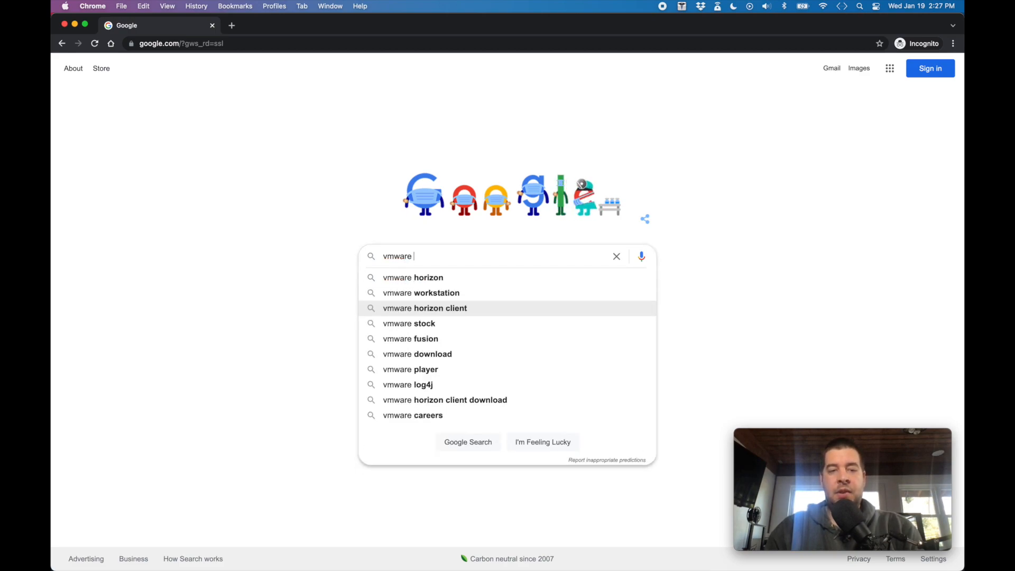
text( esxi )
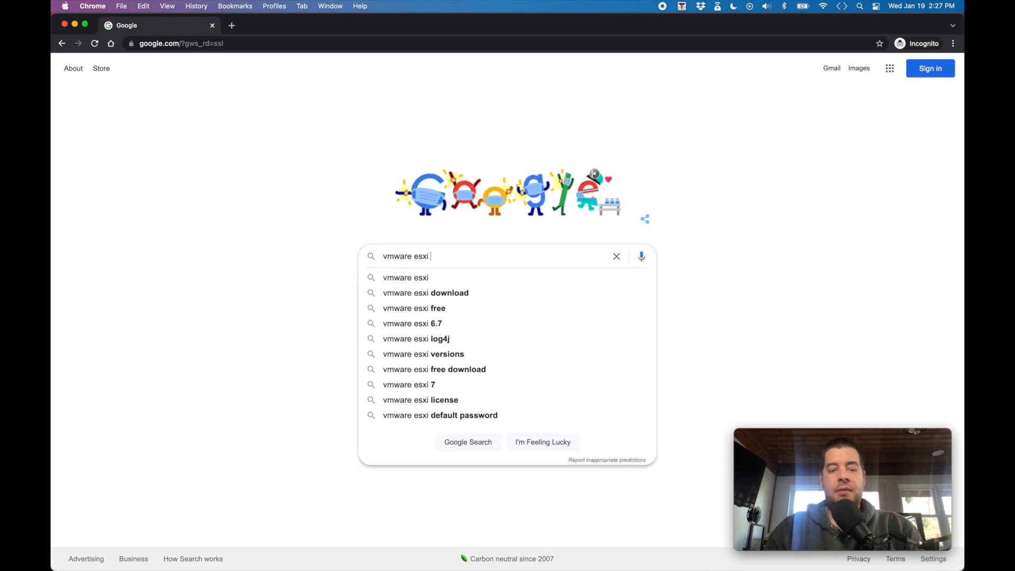
text(free)
key(Return)
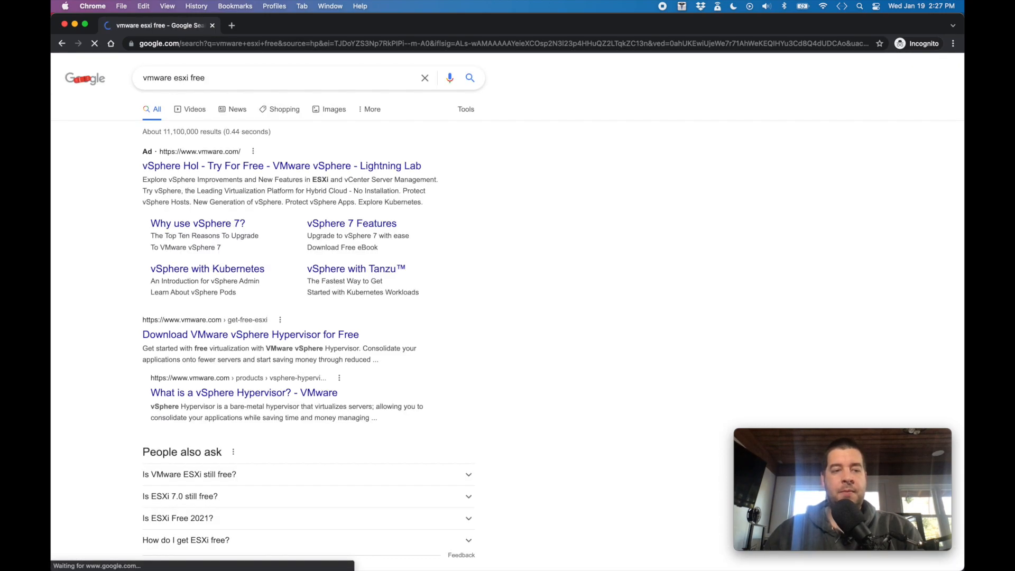
Open the "Download VMware vSphere Hypervisor for Free" result and choose to create an account on the download center page.
scroll(420, 353, down, 3)
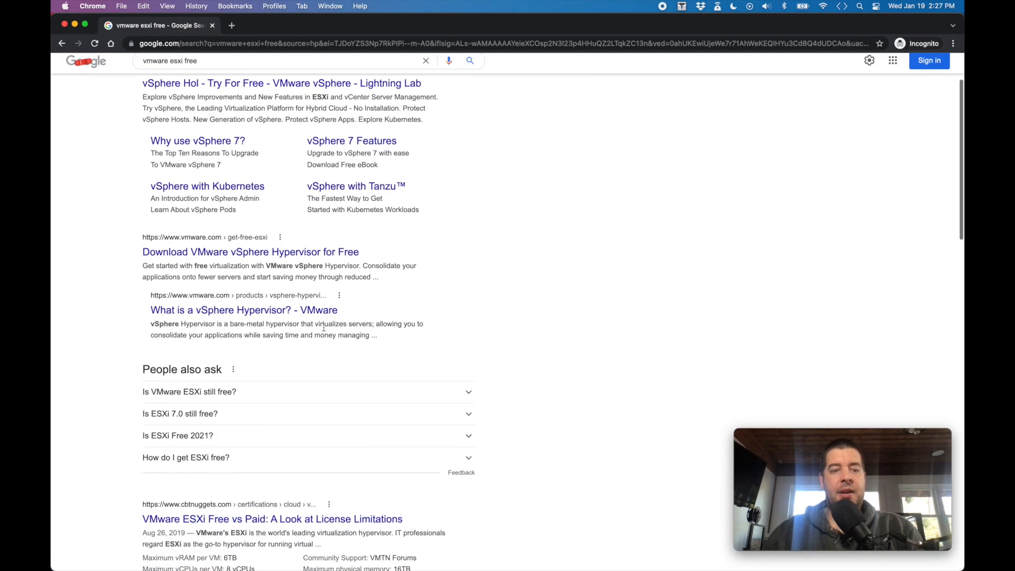
scroll(306, 317, down, 3)
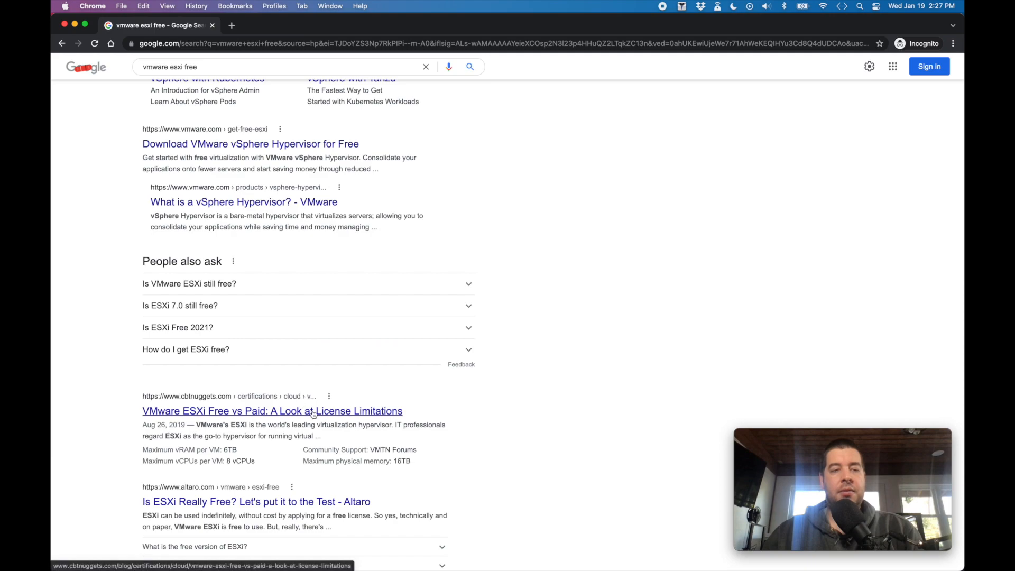
scroll(345, 343, up, 2)
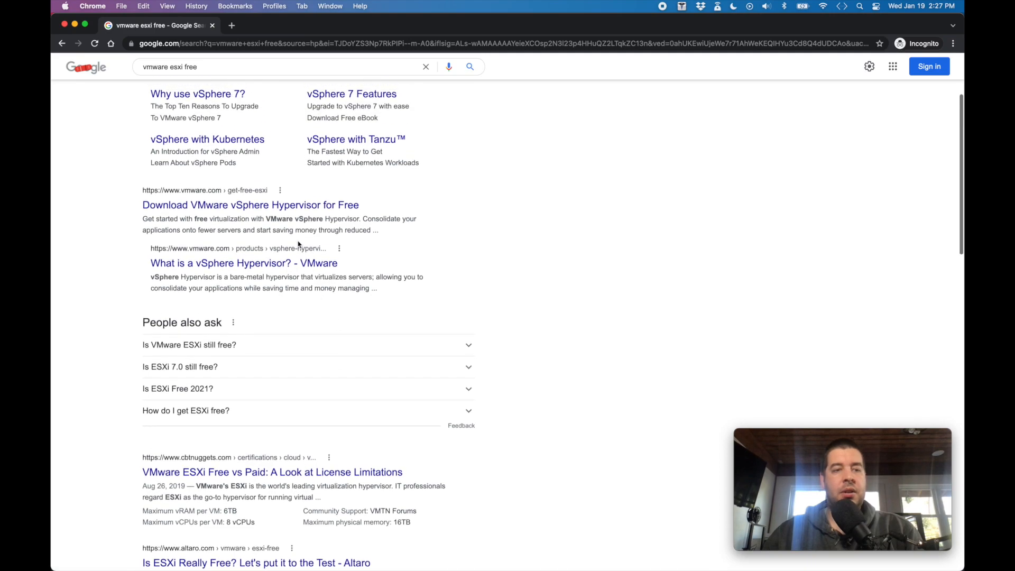
click(272, 210)
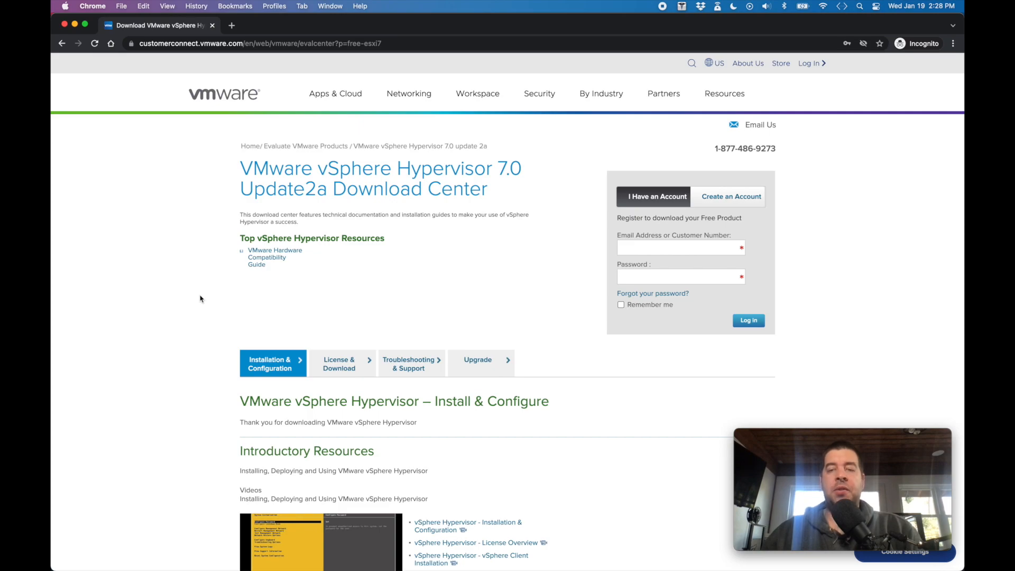
click(745, 204)
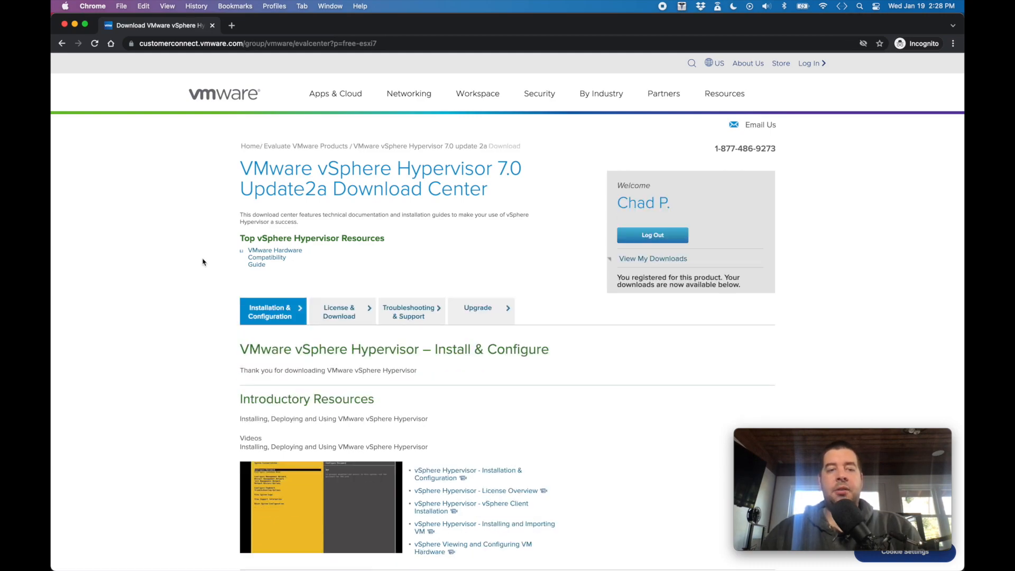
Show the license and download information for vSphere Hypervisor and examine the available ESXi download packages.
click(353, 322)
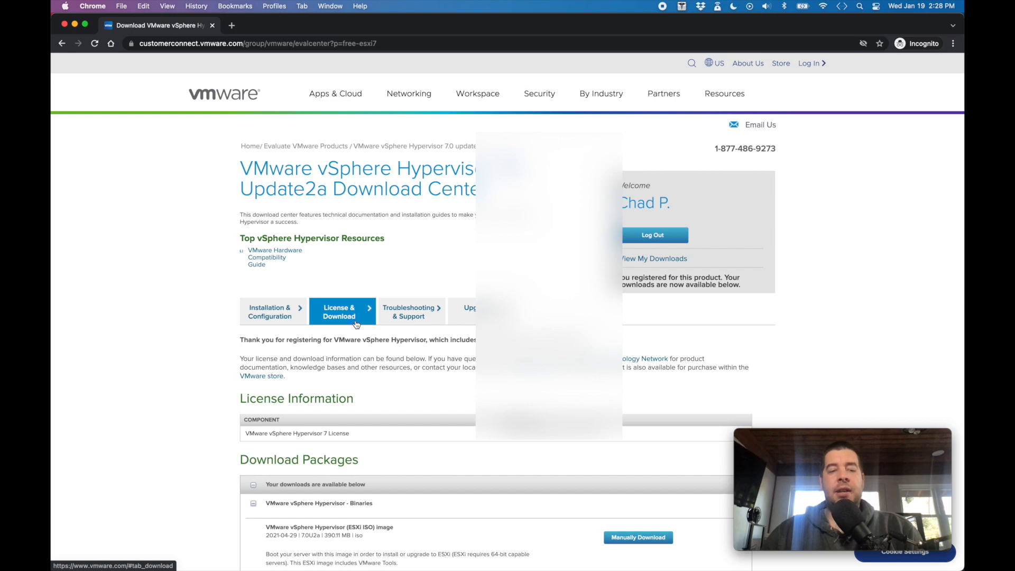
scroll(394, 378, down, 2)
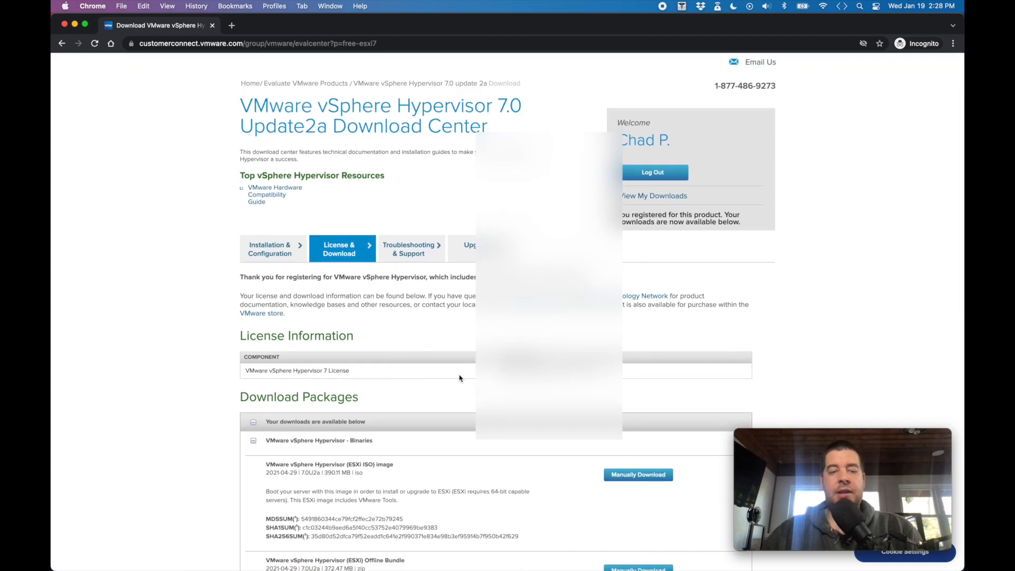
scroll(459, 378, down, 2)
scroll(459, 377, down, 2)
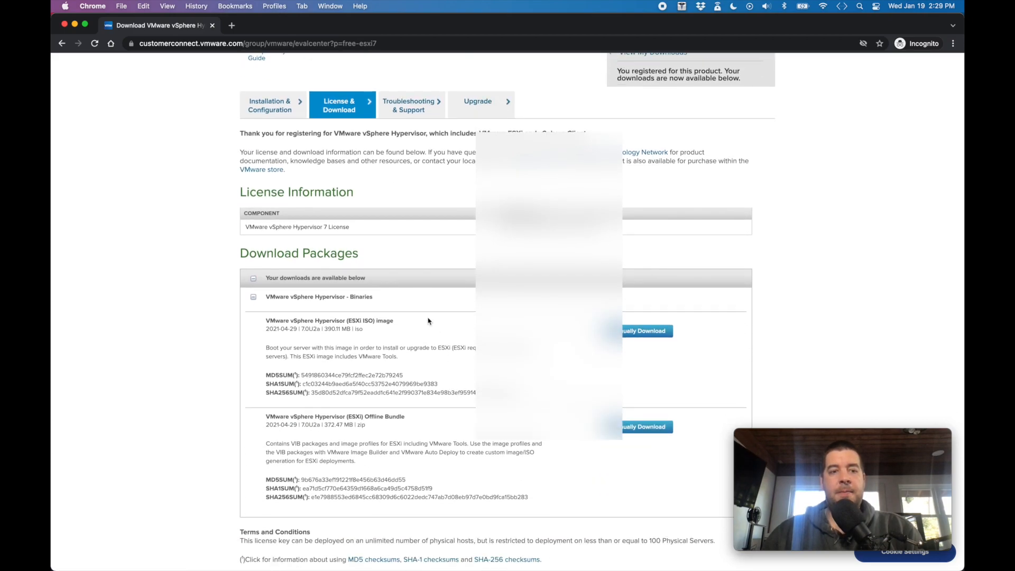
scroll(426, 317, down, 2)
scroll(423, 278, down, 2)
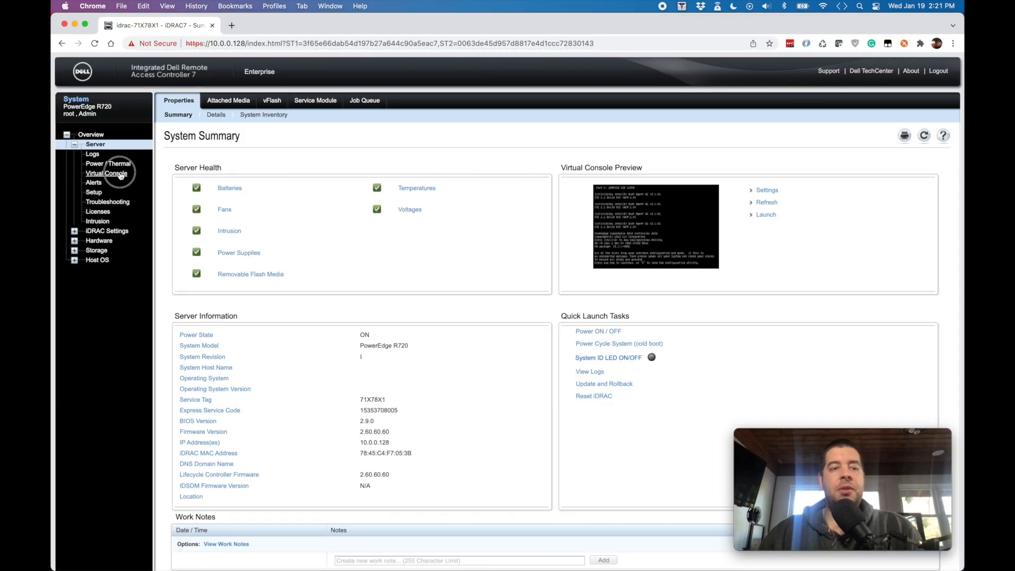
Set the iDRAC virtual console's plug-in type to HTML5 and apply the setting.
click(119, 174)
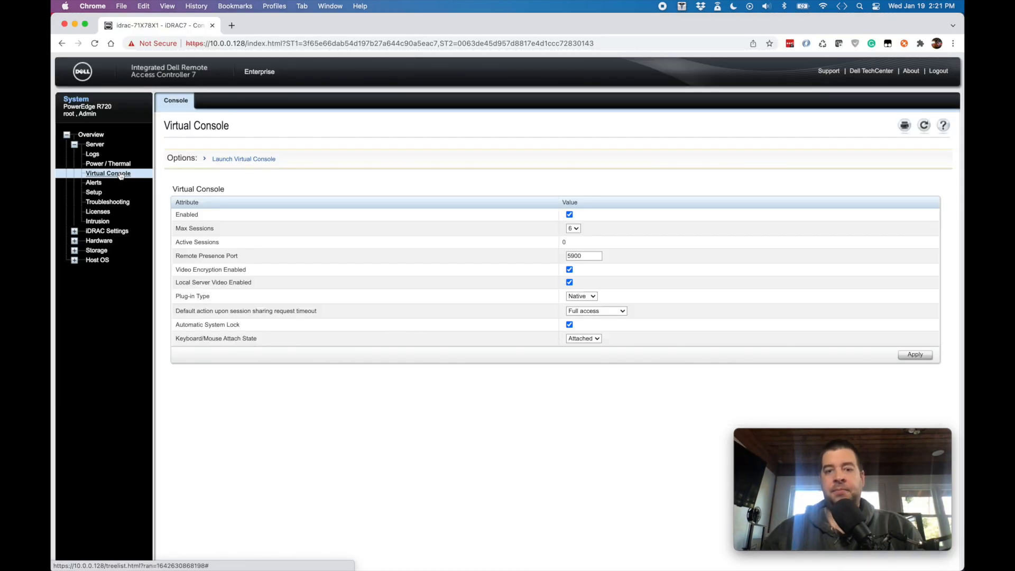
click(585, 297)
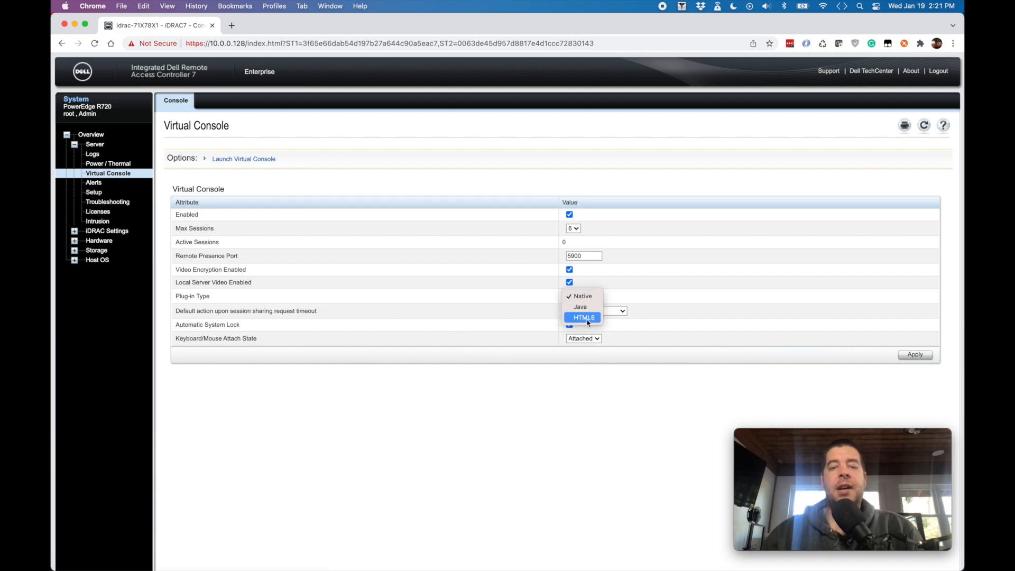
click(585, 318)
click(914, 355)
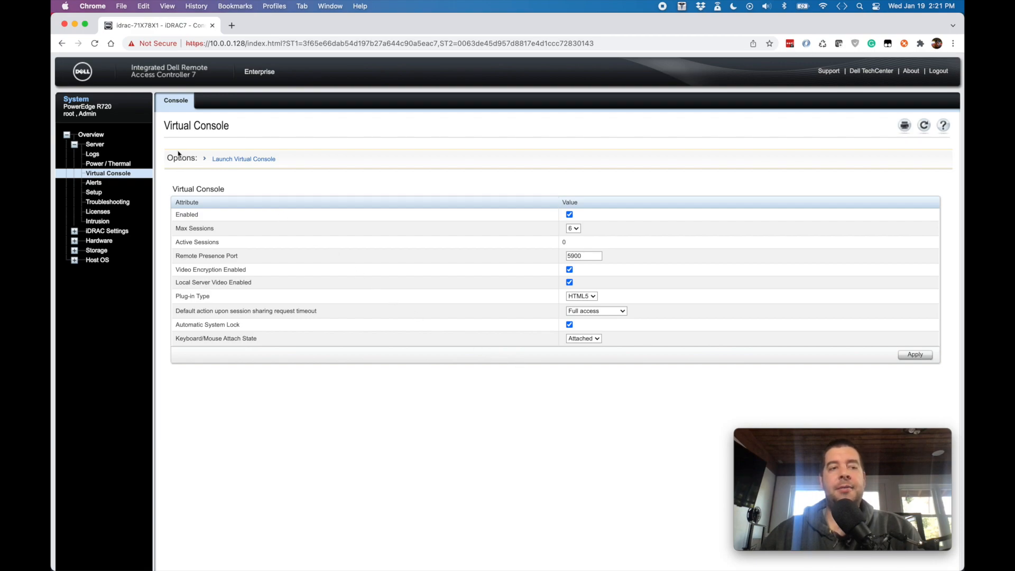
Launch the virtual console from the server summary and map VMware-VMvisor-Installer-7.0U2a-17867351.x86_64.iso as its CD/DVD.
click(93, 144)
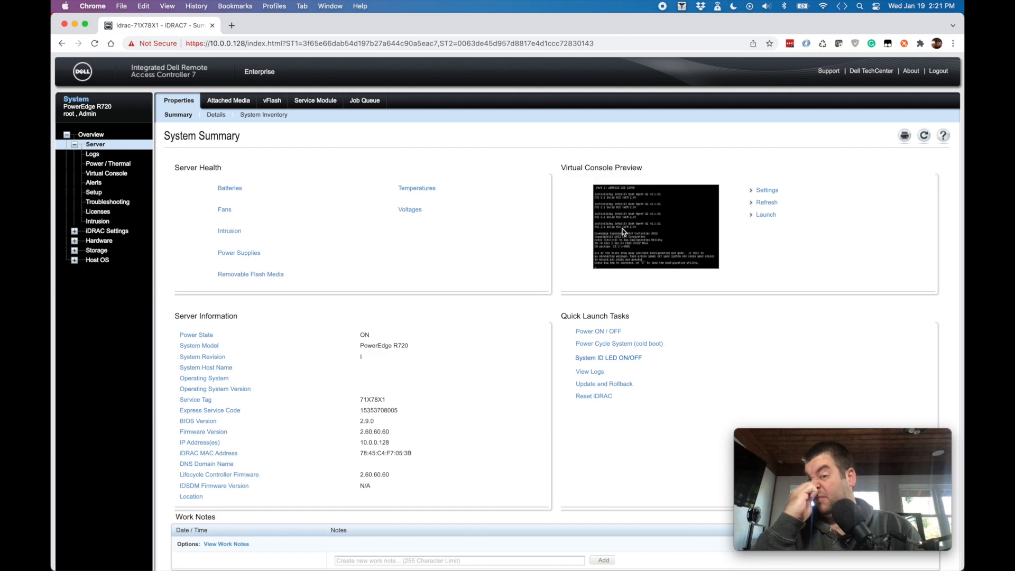
click(765, 217)
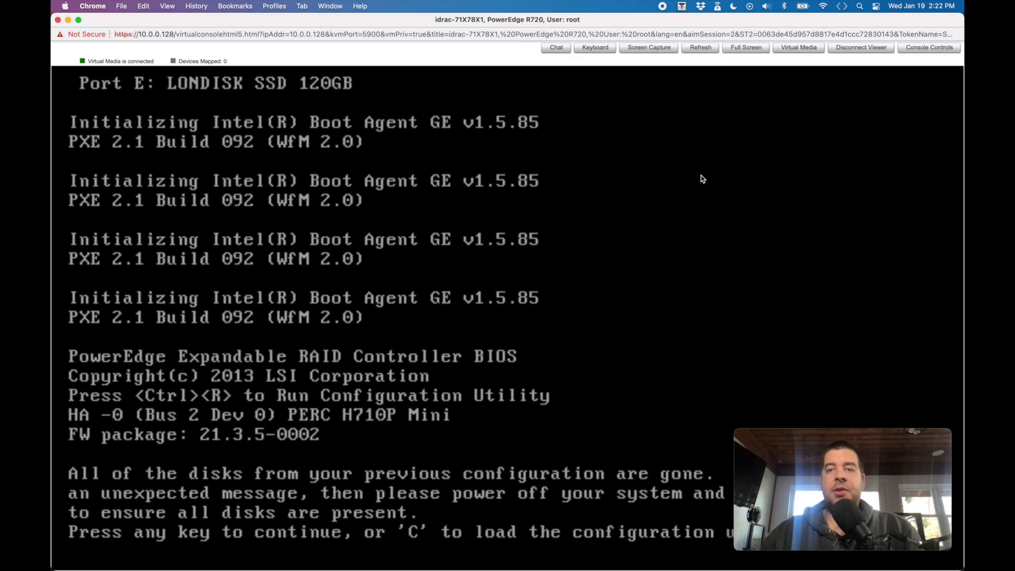
click(791, 49)
click(401, 303)
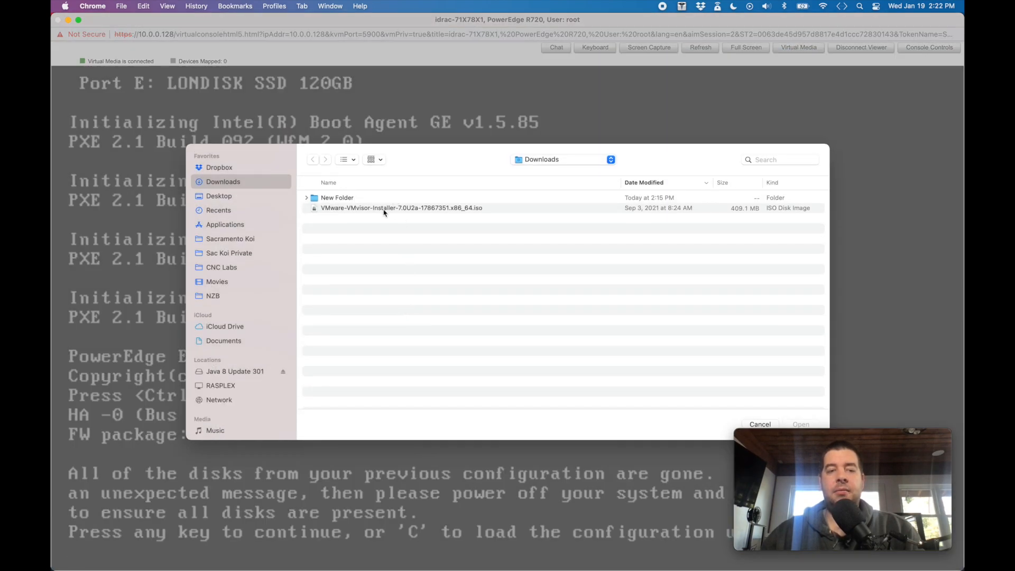
click(384, 209)
click(800, 424)
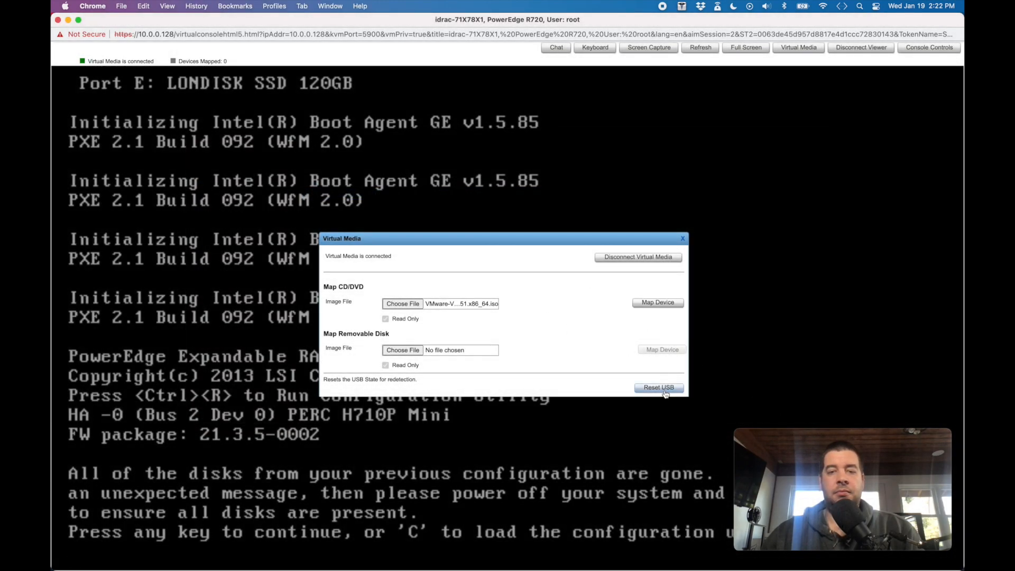
click(658, 302)
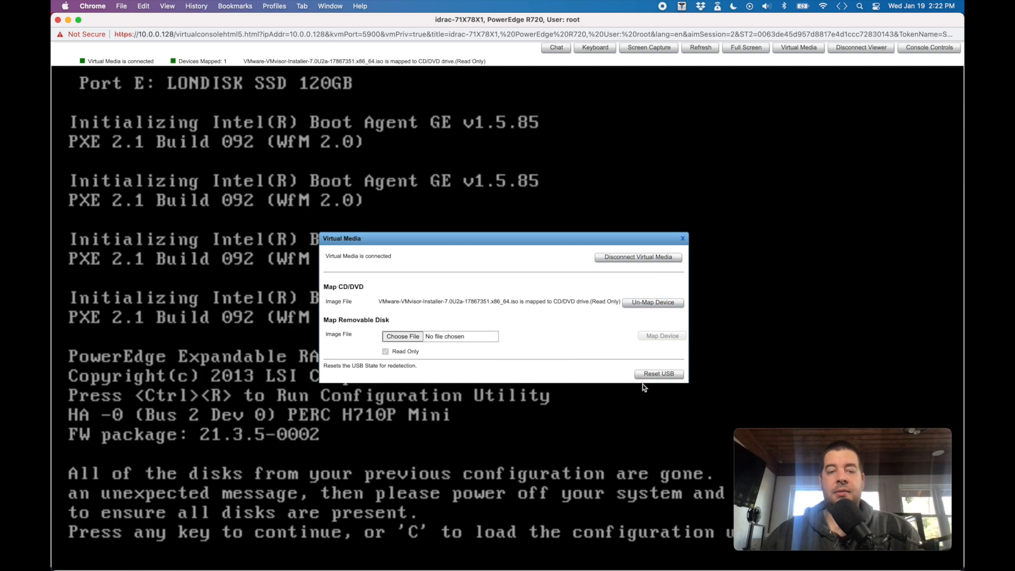
click(682, 239)
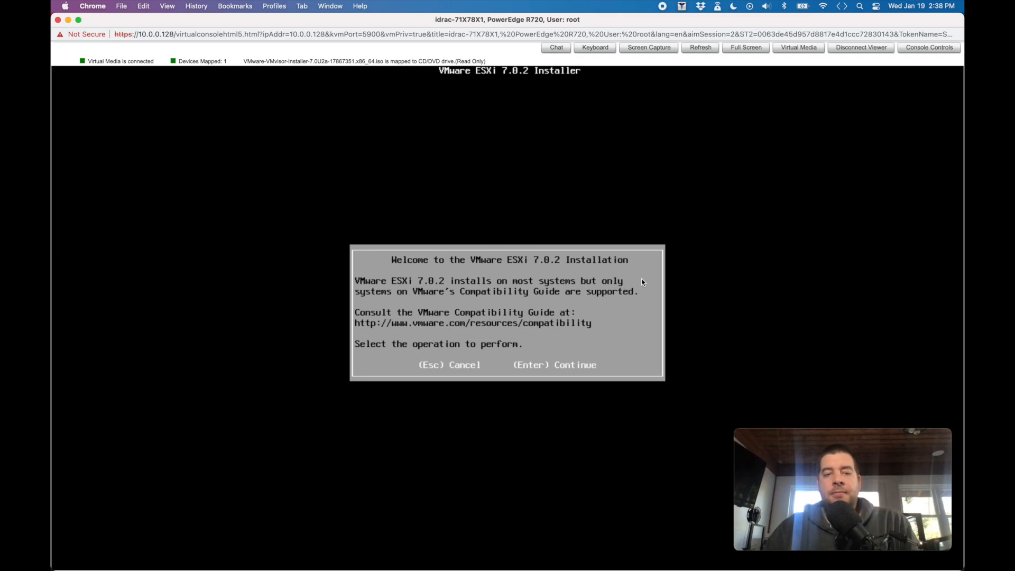
Start the ESXi 7.0.2 installation and accept the end user license agreement using the console's virtual keyboard, moving the keyboard clear of the dialog.
key(Return)
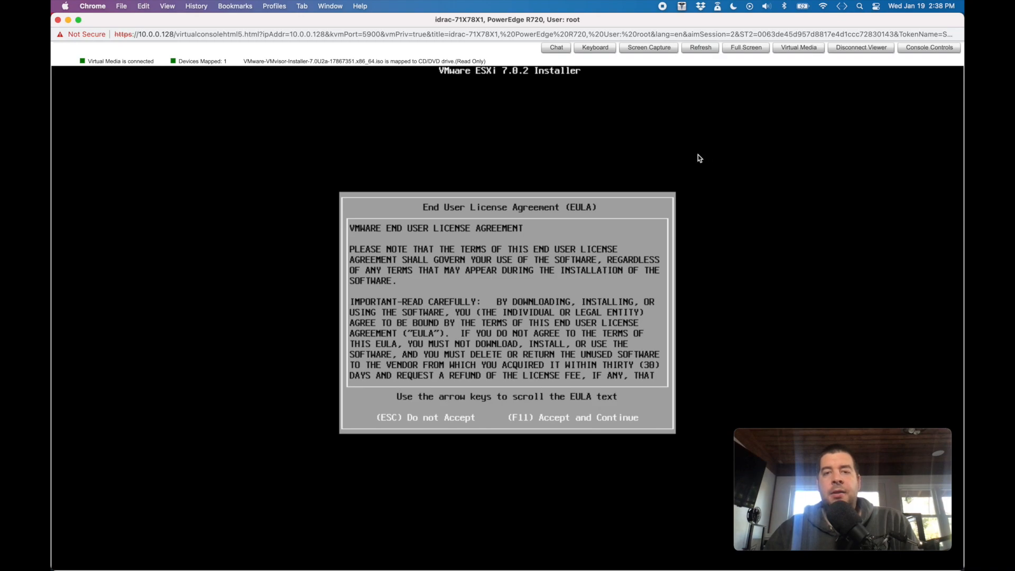
click(595, 47)
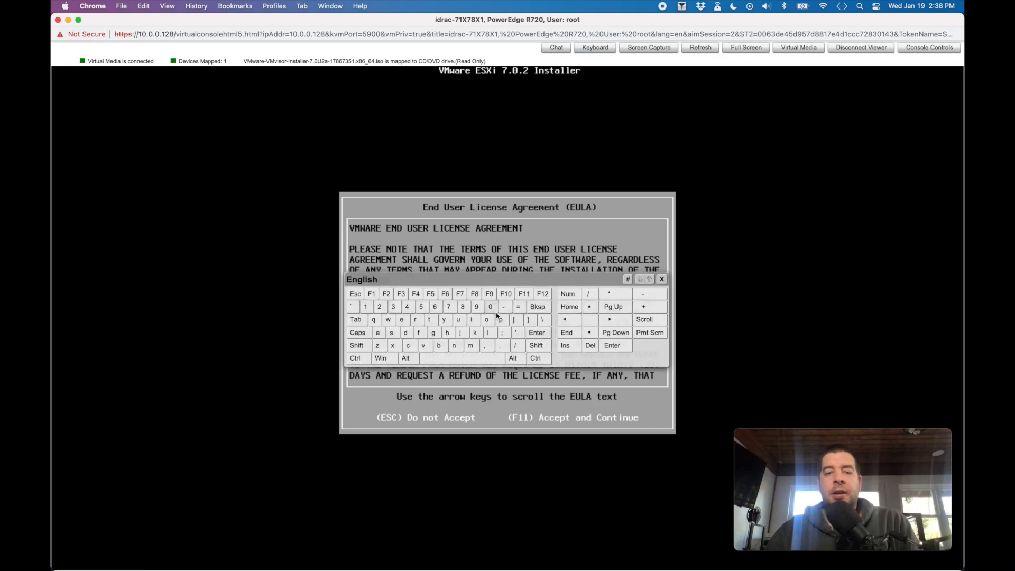
click(527, 300)
drag(549, 279, 743, 111)
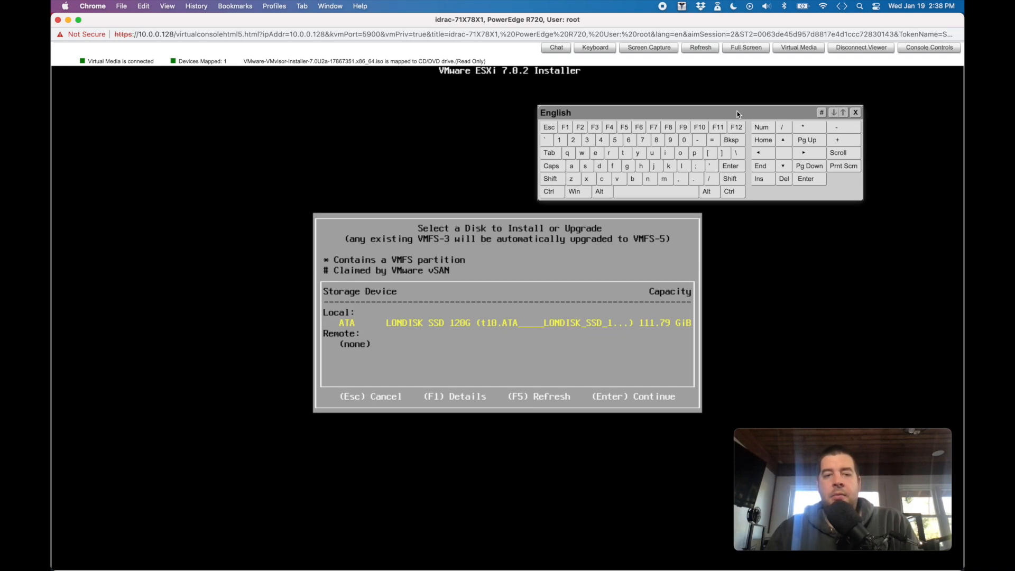
Choose the LONDISK SSD 120G as installation disk, agree to overwrite its data, and accept the US Default keyboard layout.
key(Return)
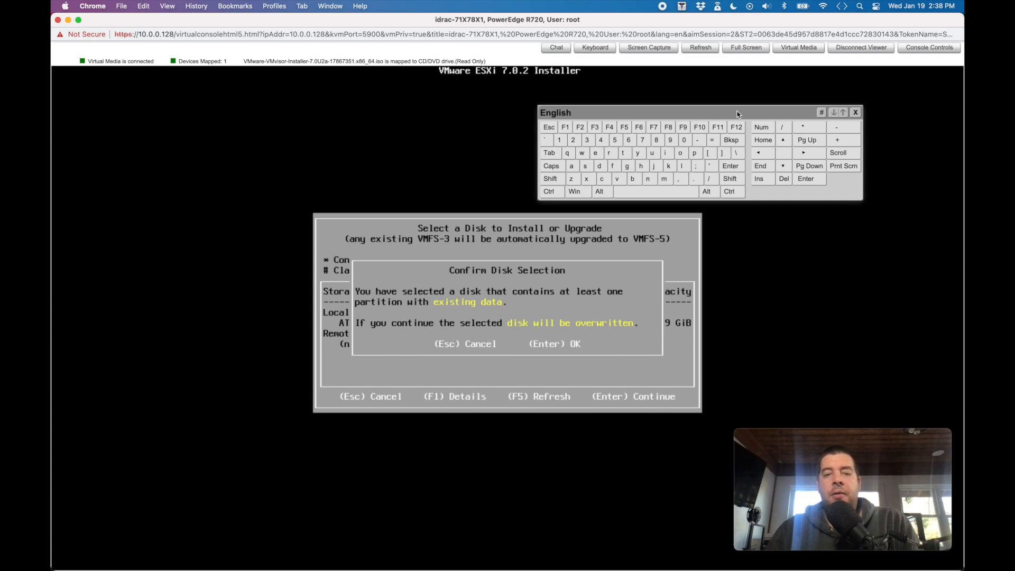
key(Return)
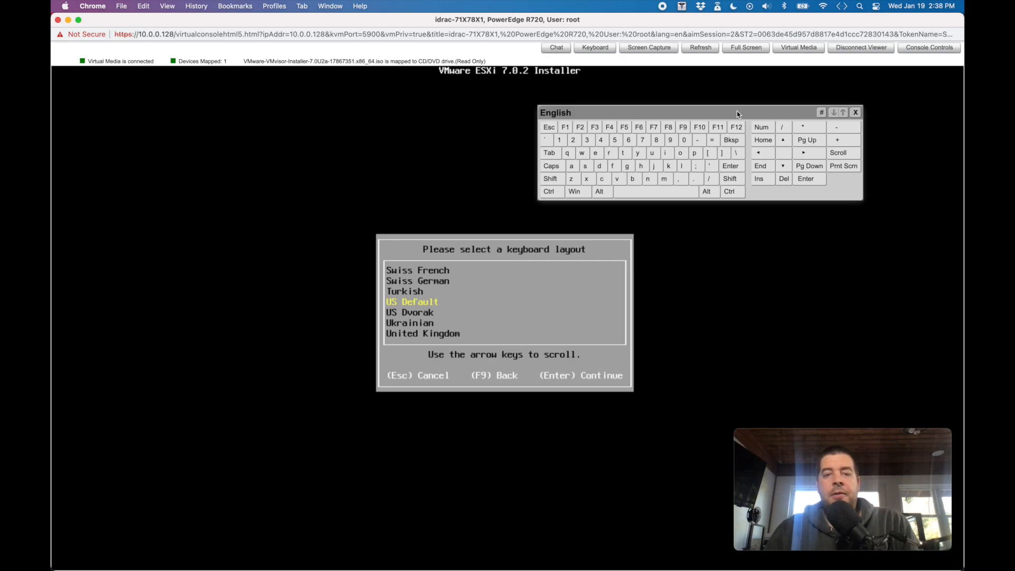
key(Return)
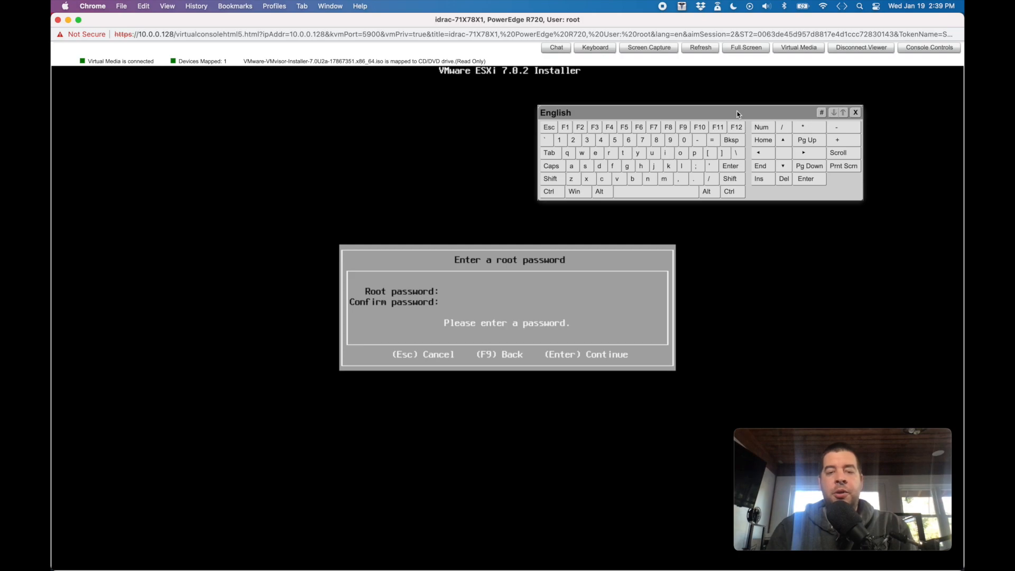
Enter the root password for the ESXi installation and proceed to the confirmation field.
text(**********)
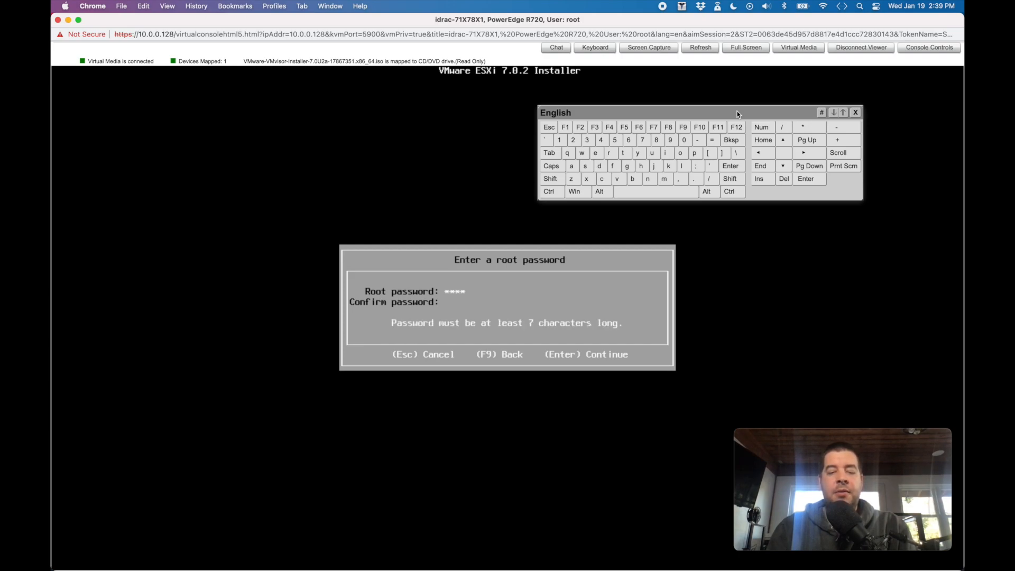
text(**)
key(Tab)
Try to fill in the root password confirmation, and clear the confirmation entry.
text(***********)
key(BackSpace)
key(BackSpace)
key(BackSpace)
key(BackSpace)
key(BackSpace)
key(BackSpace)
key(BackSpace)
key(BackSpace)
key(BackSpace)
key(BackSpace)
key(BackSpace)
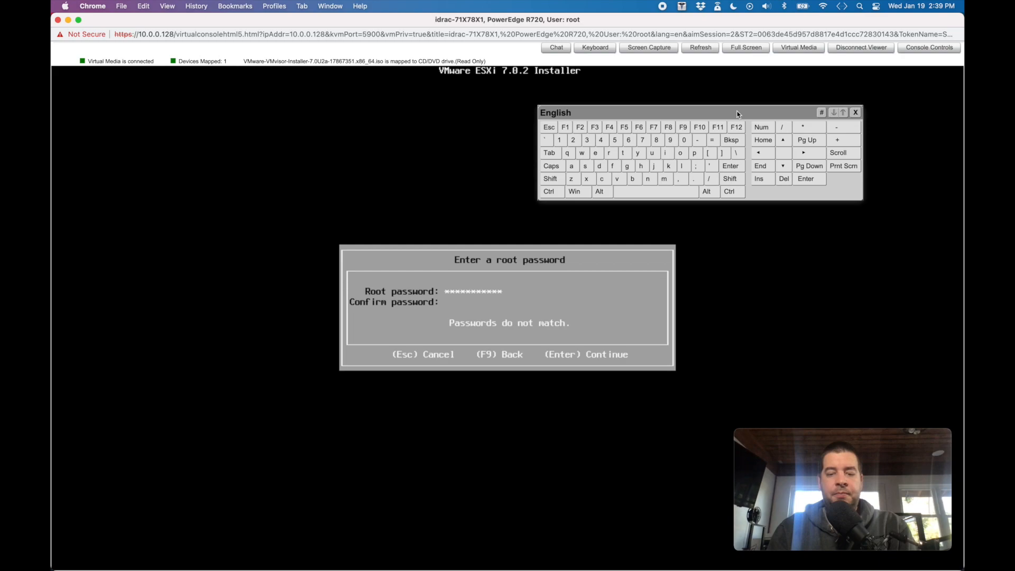
Re-enter the root password in the confirmation field, submit it, and continue past the CPU support warning.
text(**********)
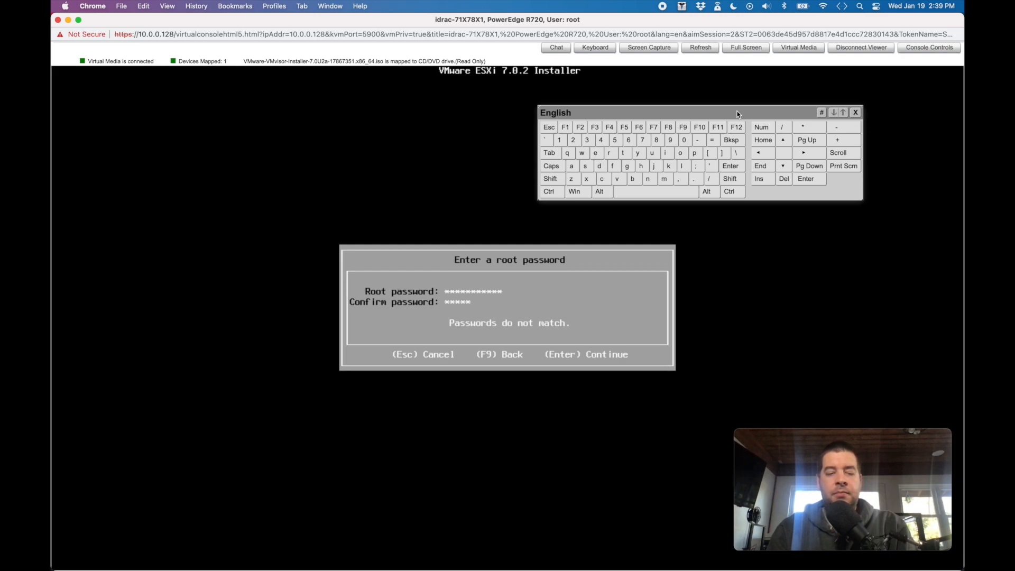
text(*)
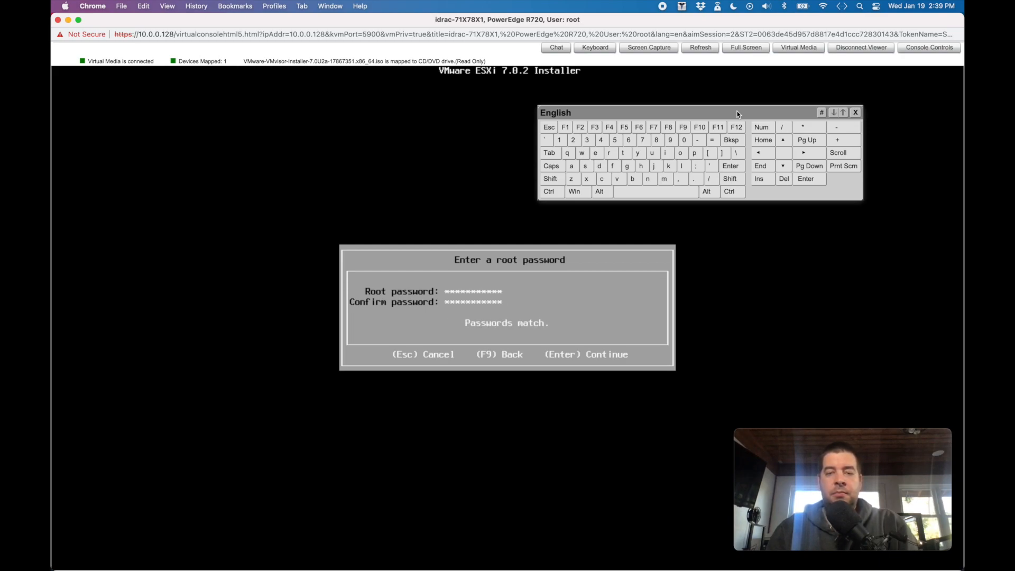
key(Return)
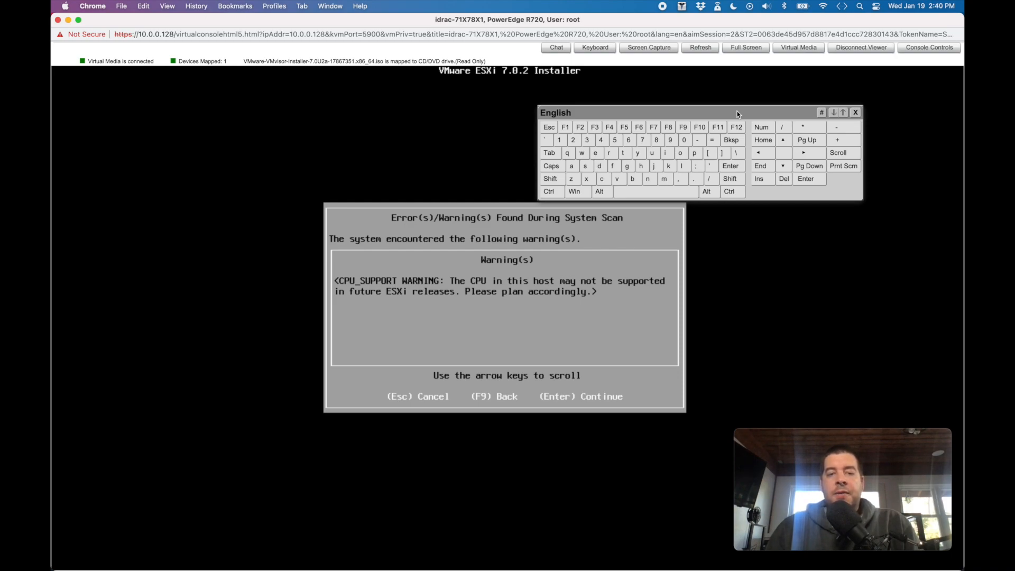
key(Return)
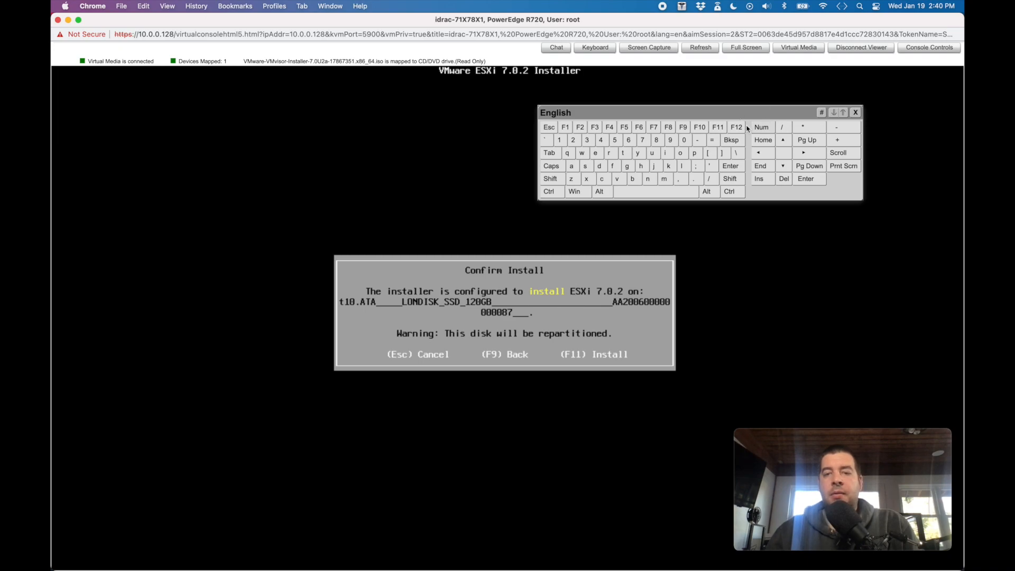
Start the ESXi 7.0.2 installation on the LONDISK SSD 120GB disk and reboot the server once the installation completes.
click(725, 124)
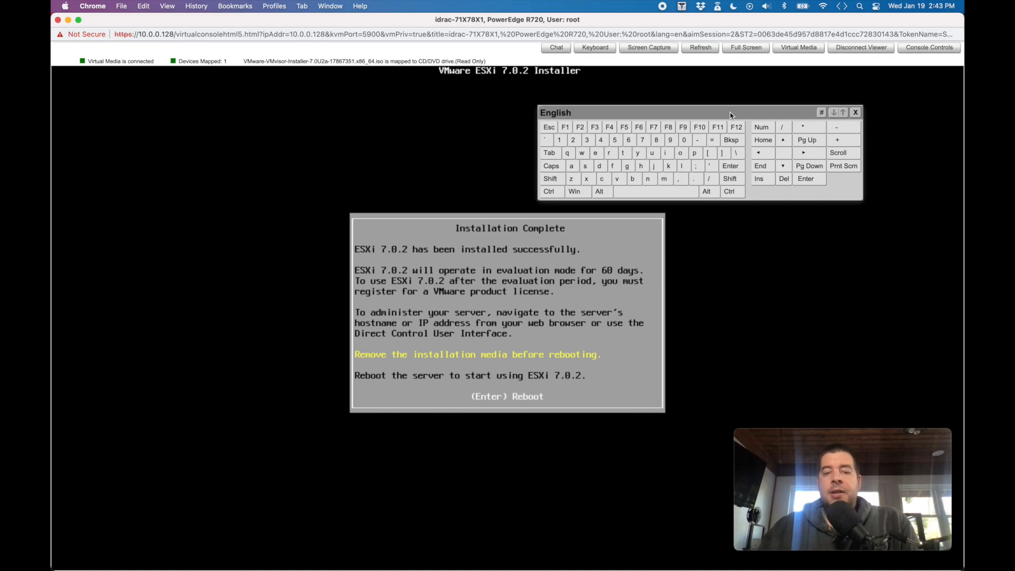
key(Return)
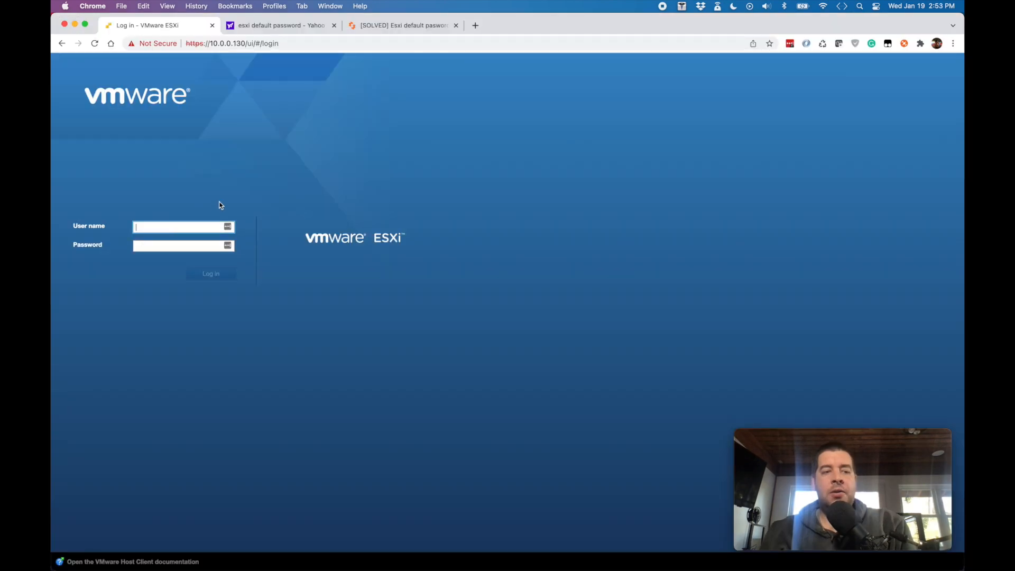
Log in to the ESXi host client at 10.0.0.130 as root with the root password.
text(root)
key(Tab)
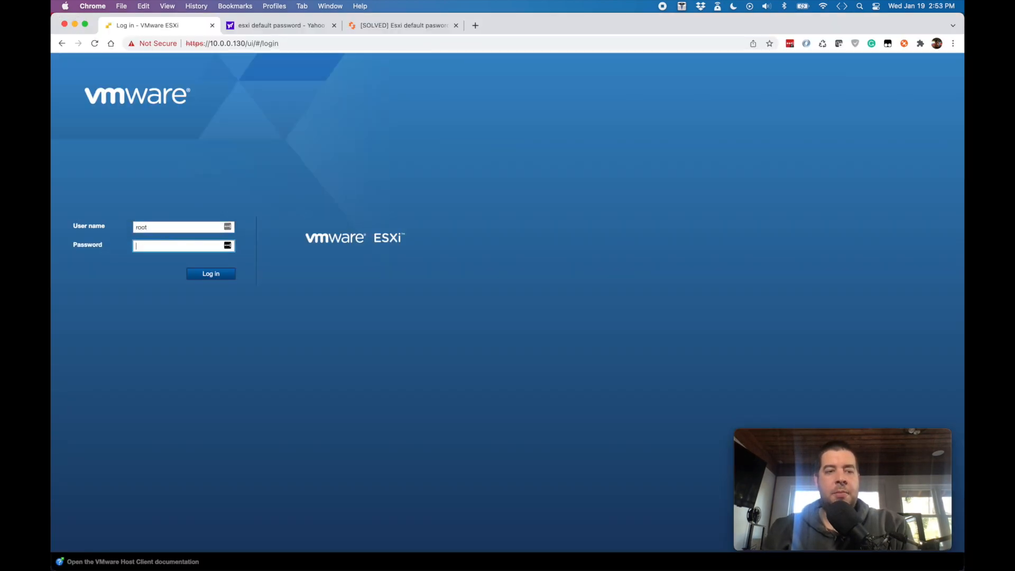
text(•••••••)
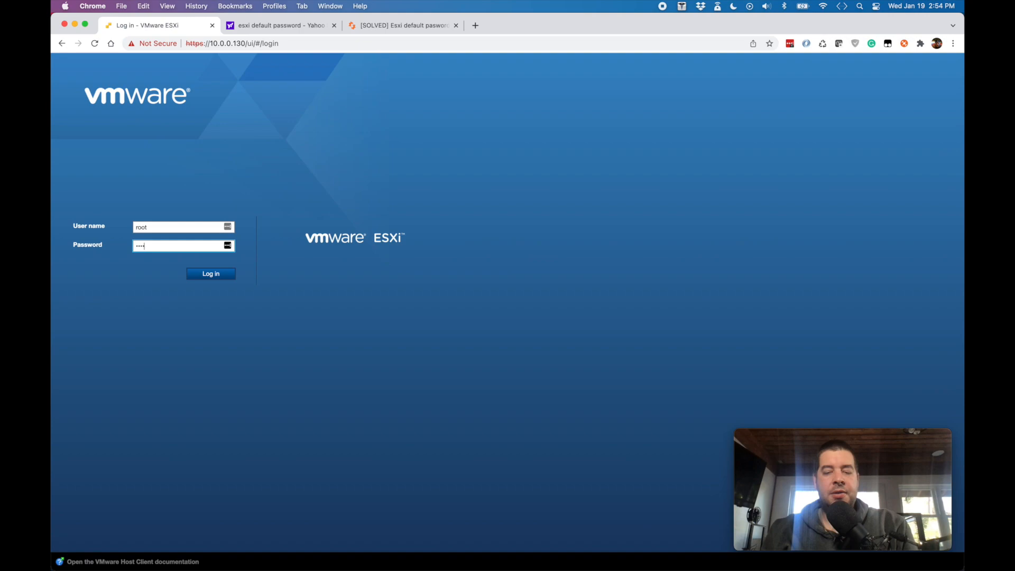
key(Return)
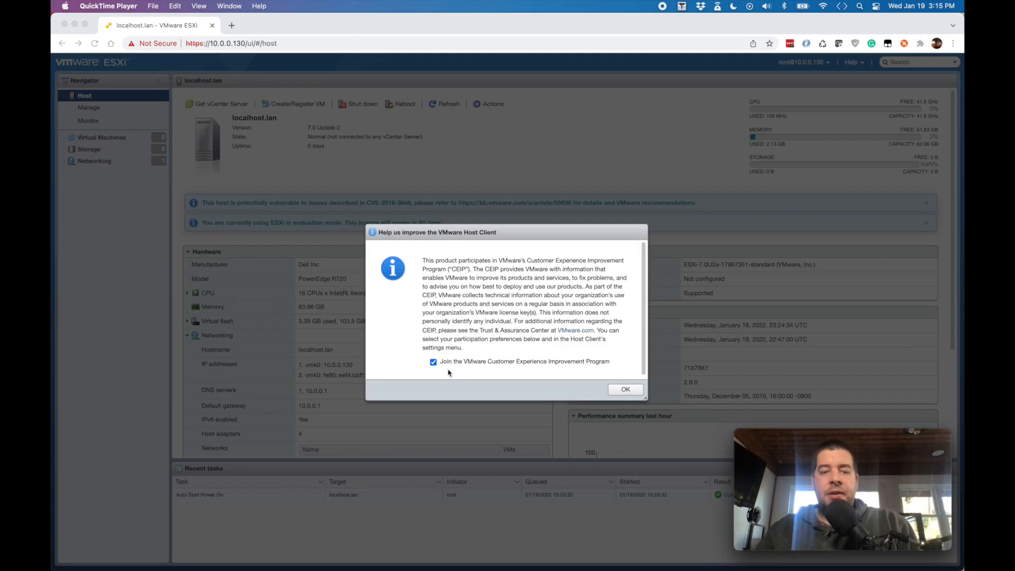
Opt out of the VMware Customer Experience Improvement Program and confirm the choice.
click(448, 372)
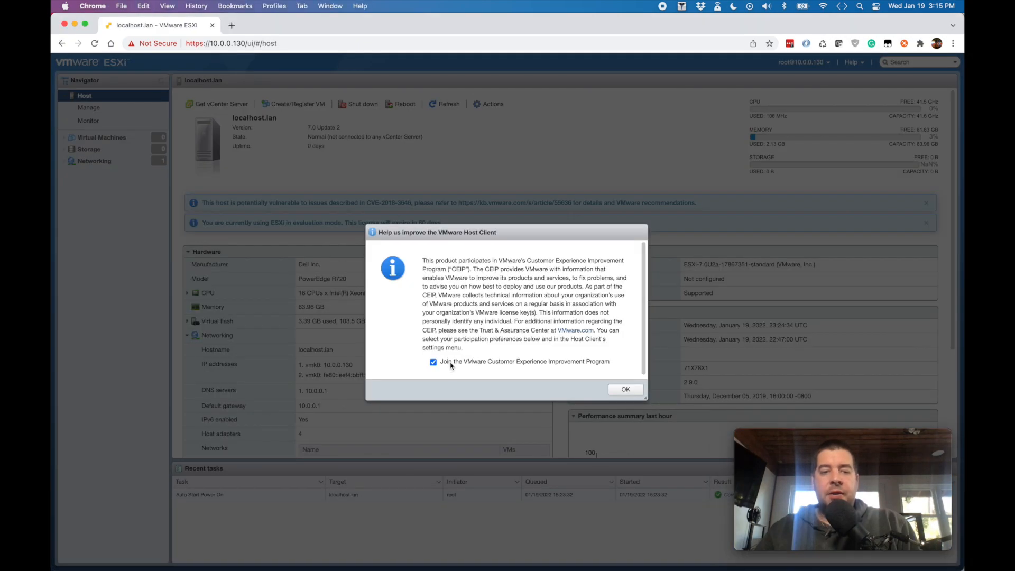
click(433, 362)
click(634, 391)
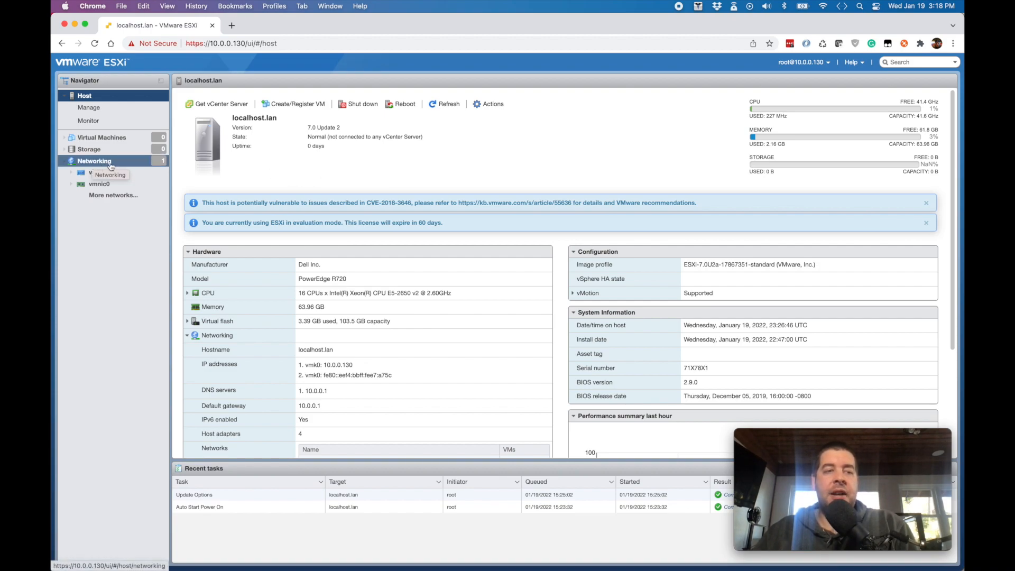
In the vmk0 VMkernel NIC's settings, switch the IPv4 configuration to Static and open its address for editing.
click(93, 162)
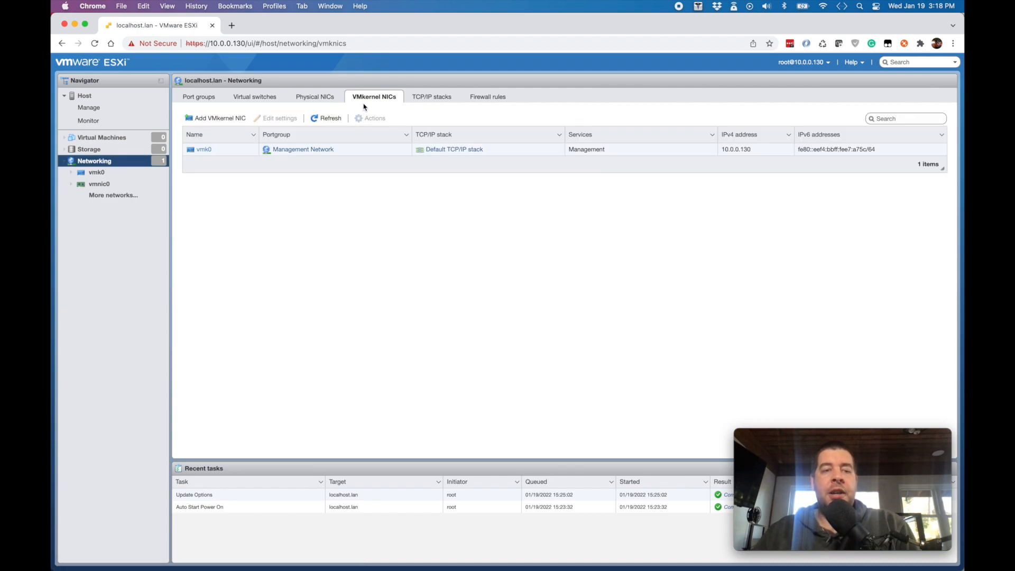
click(204, 150)
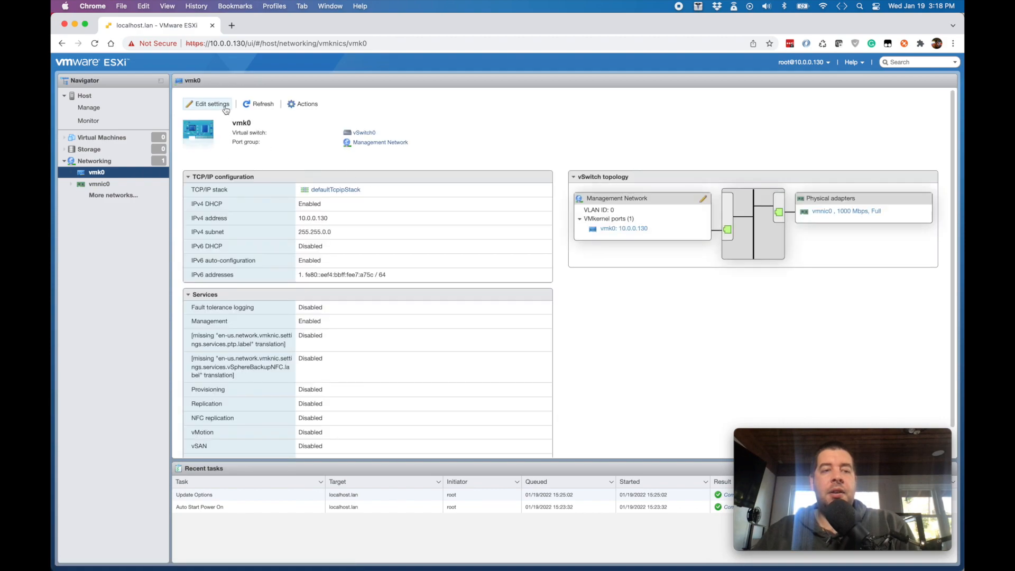
click(206, 104)
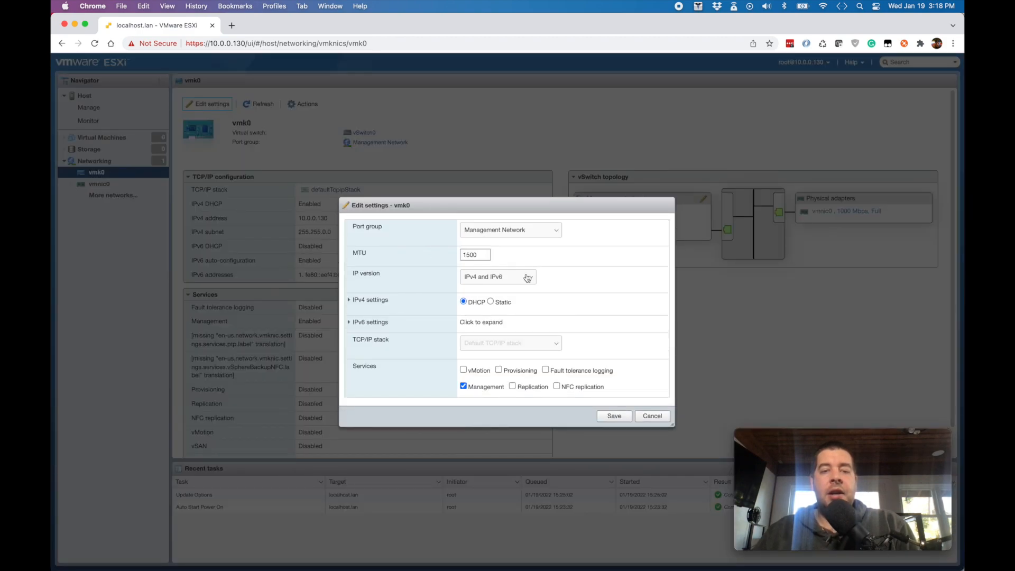
click(490, 301)
click(350, 300)
click(502, 307)
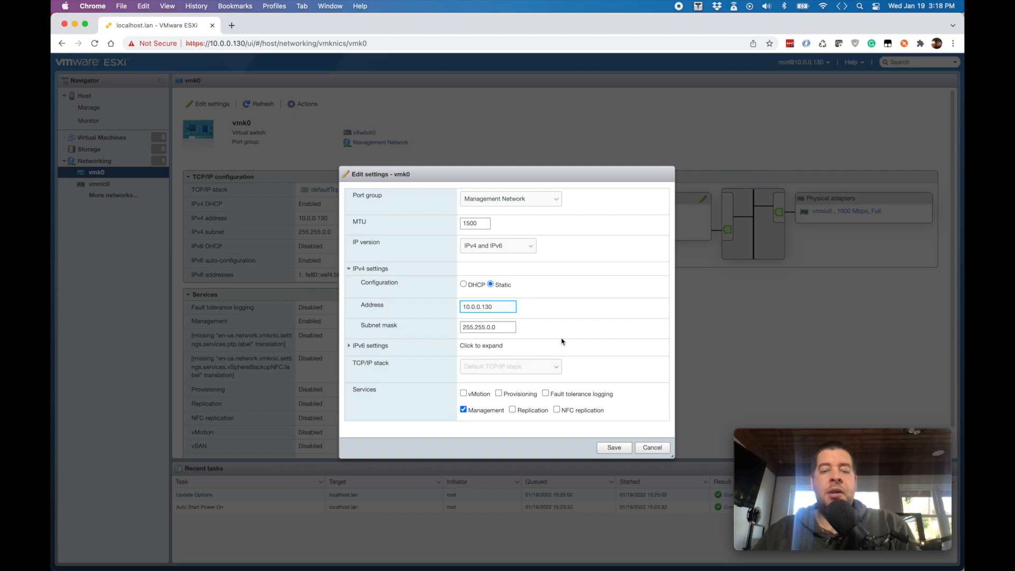